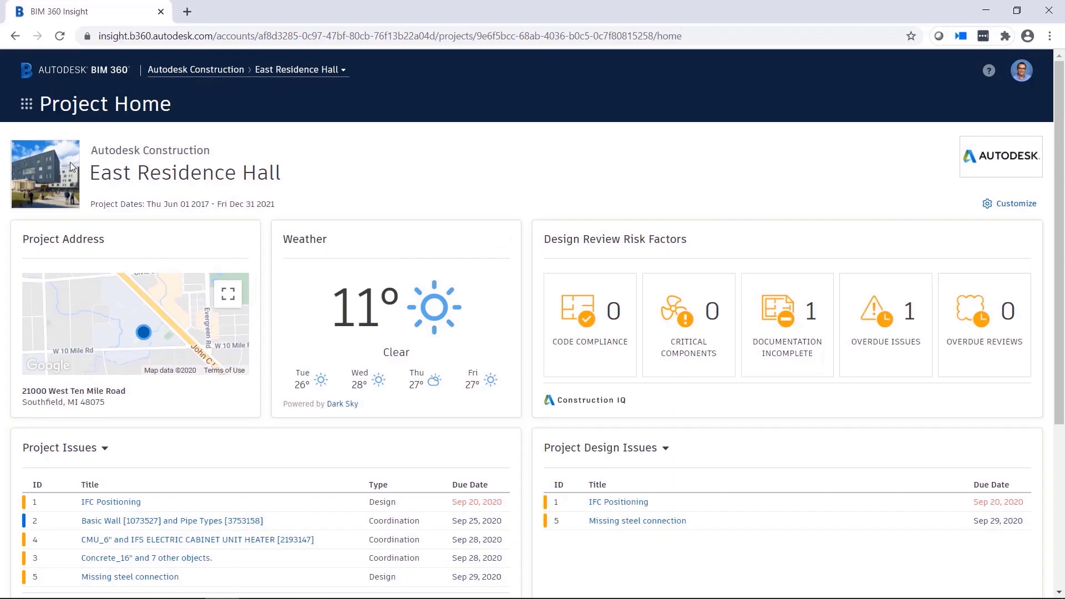
Bring up the apps module menu on the East Residence Hall Project Home.
click(27, 106)
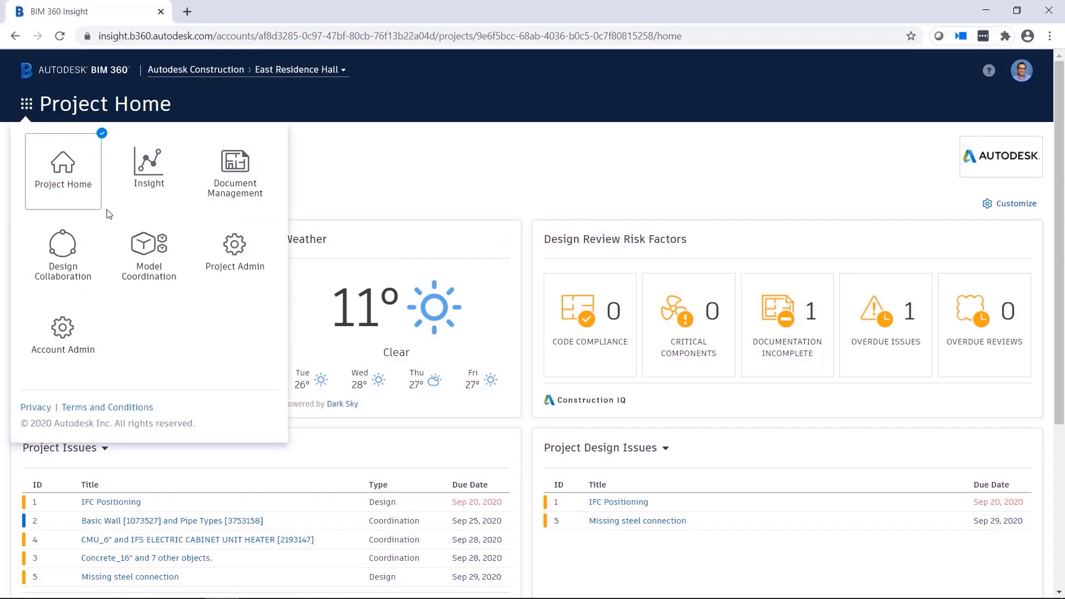
Open the Model Coordination Clashes panel and select the 49 RECTANGULAR WITH TAPS MITERED clashes.
click(171, 274)
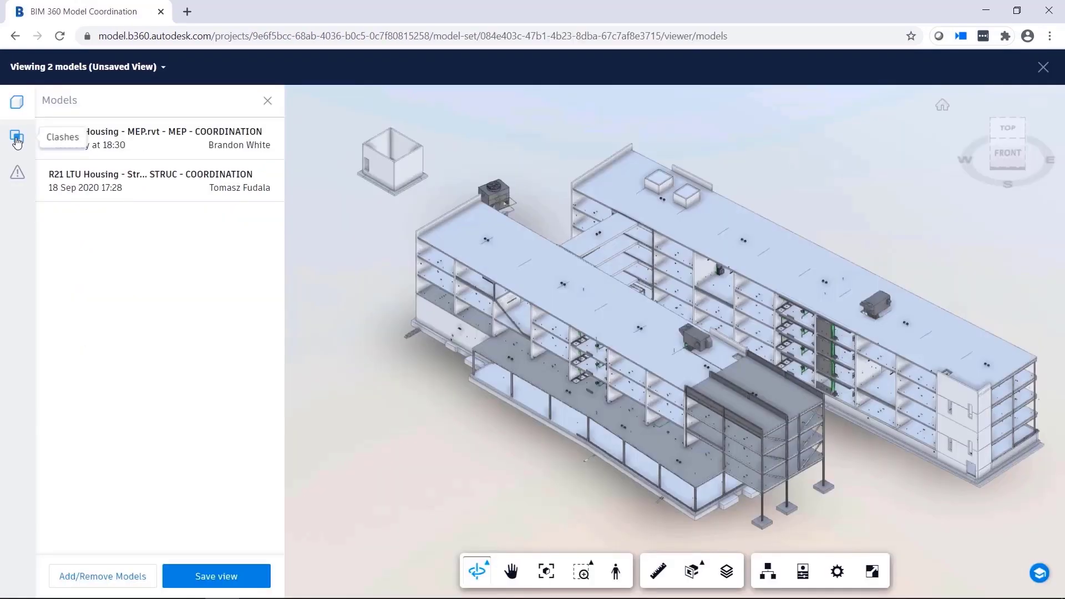
click(16, 140)
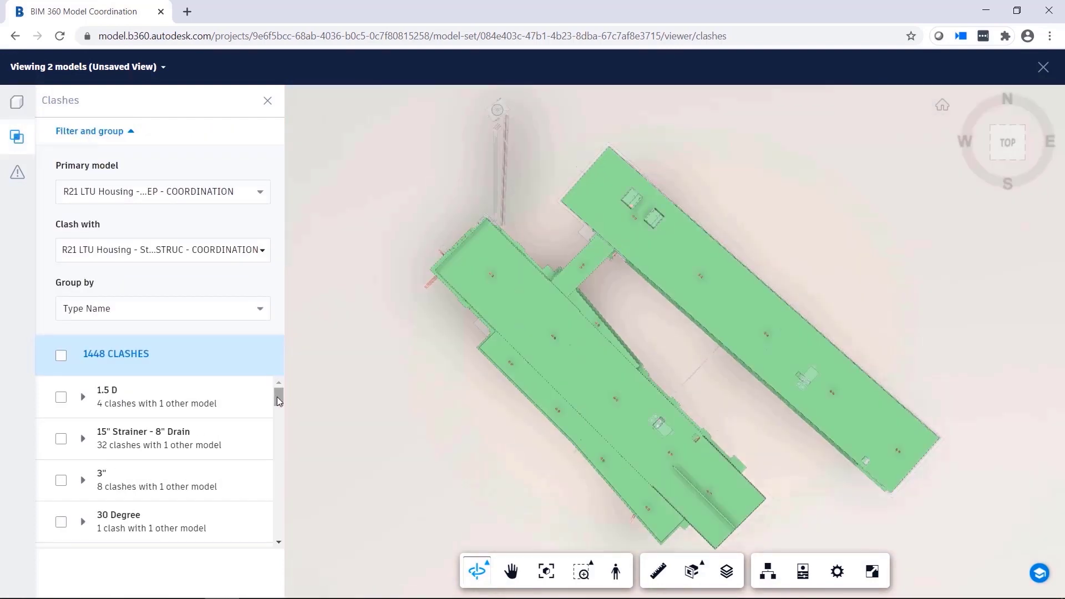
drag(279, 393, 285, 496)
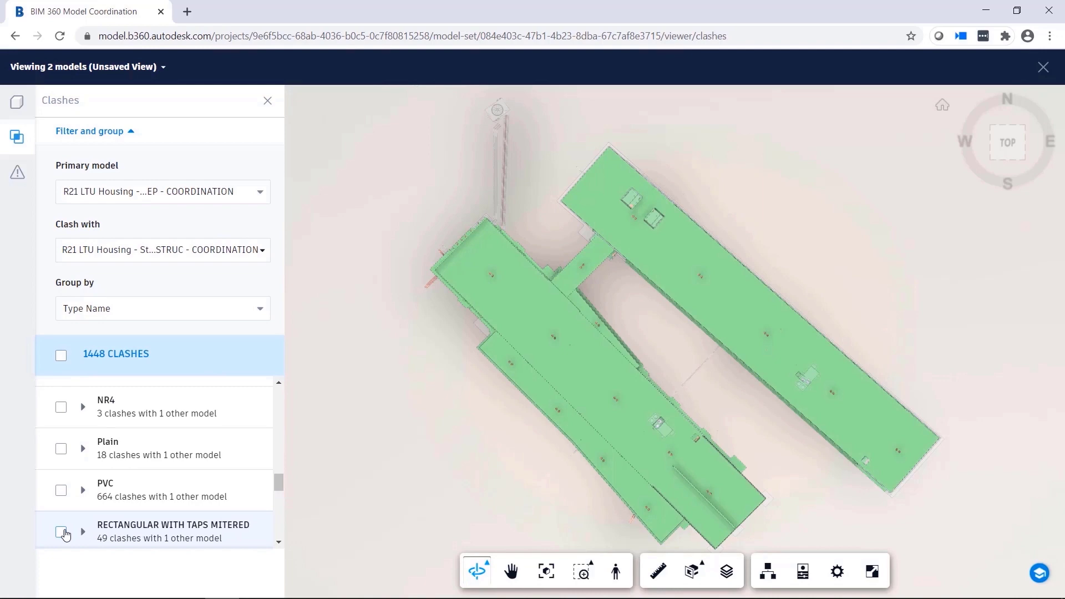
click(61, 532)
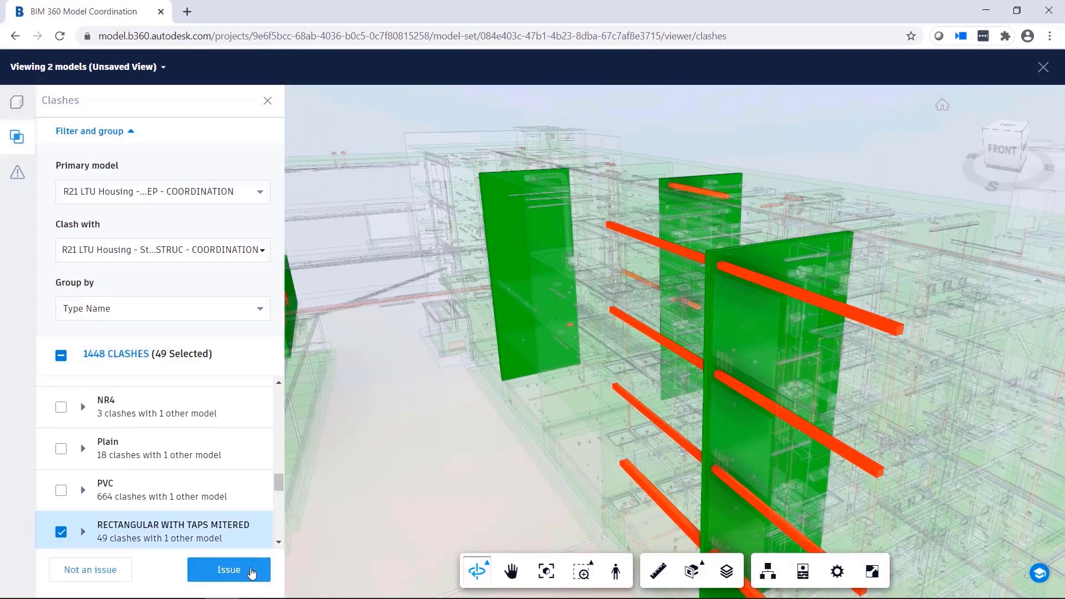
Create an assigned issue from the 49 clashes, pinned on a duct and due Sep 29.
click(252, 573)
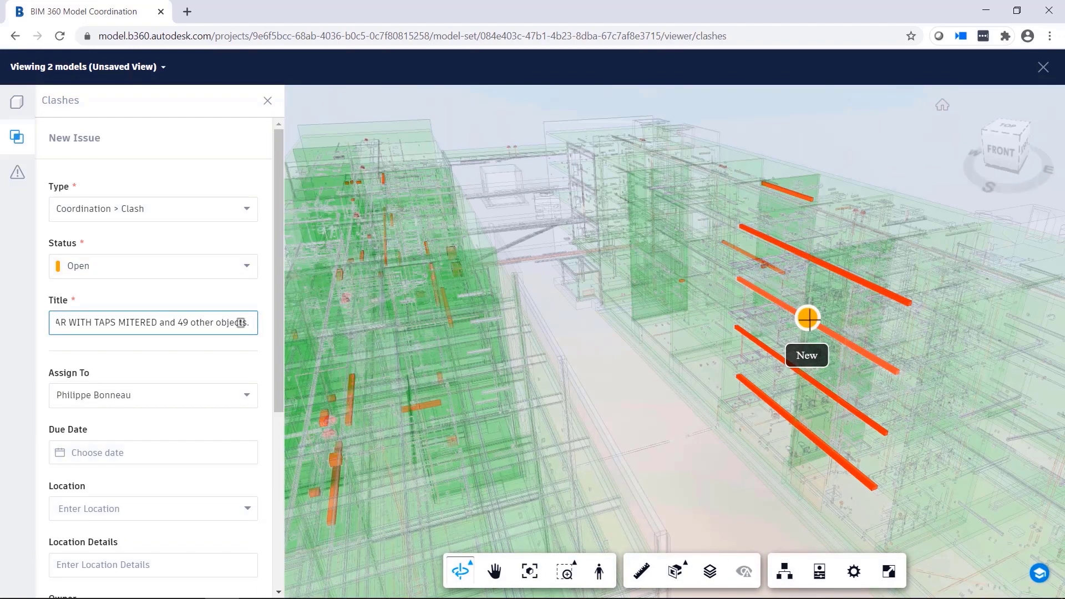
click(809, 318)
scroll(256, 271, down, 3)
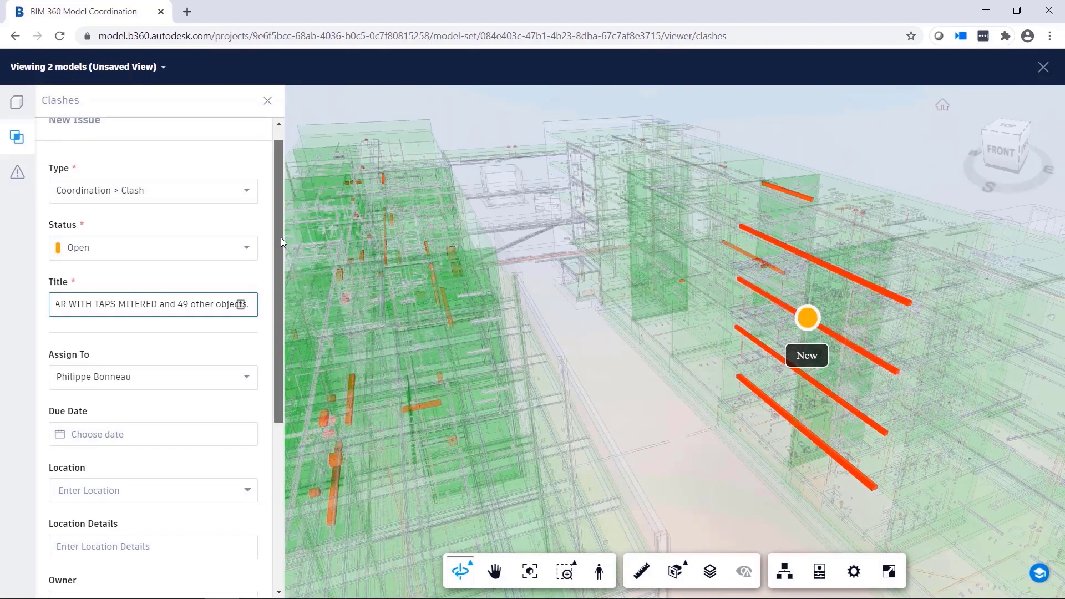
click(248, 262)
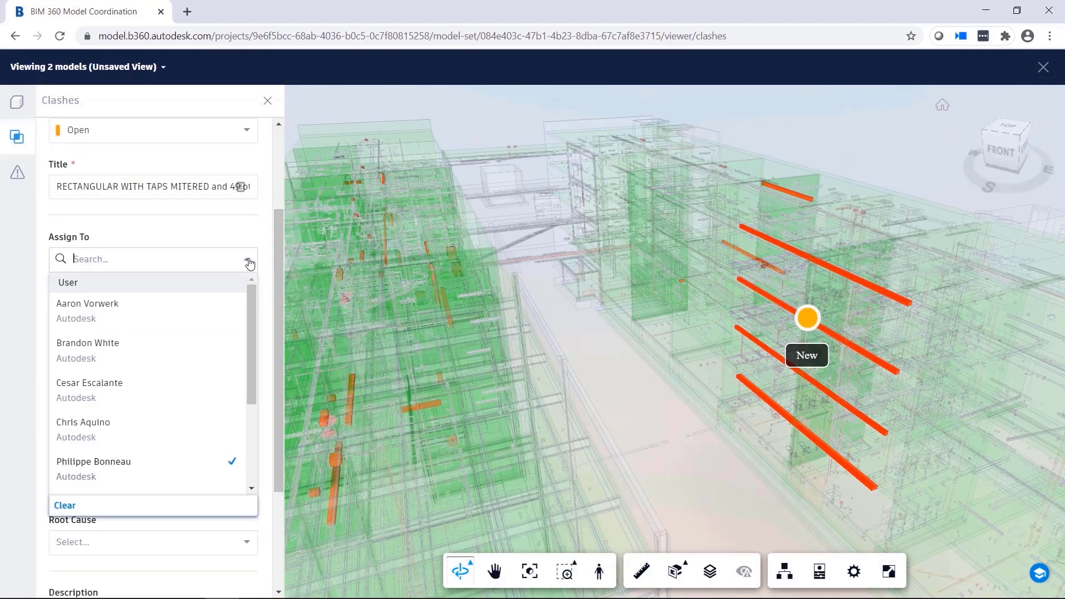
click(129, 466)
click(192, 317)
click(88, 453)
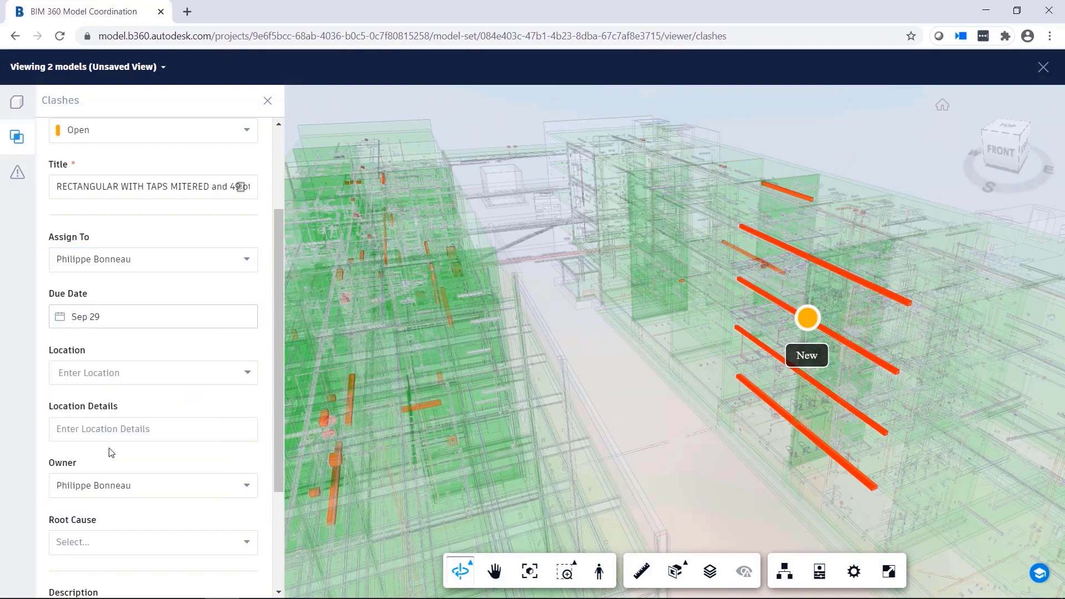
drag(279, 398, 271, 505)
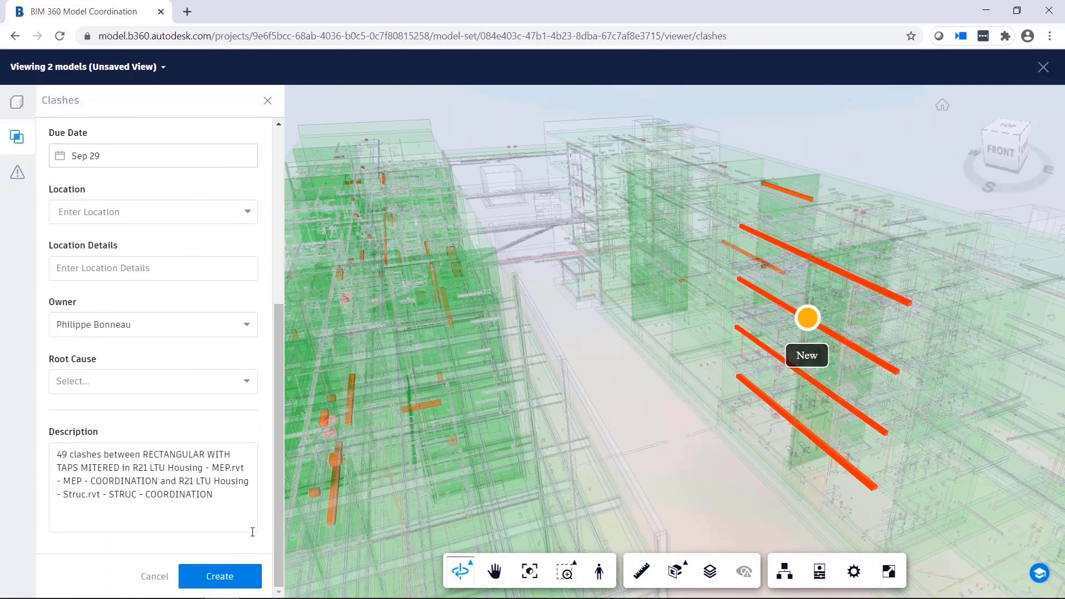
click(233, 577)
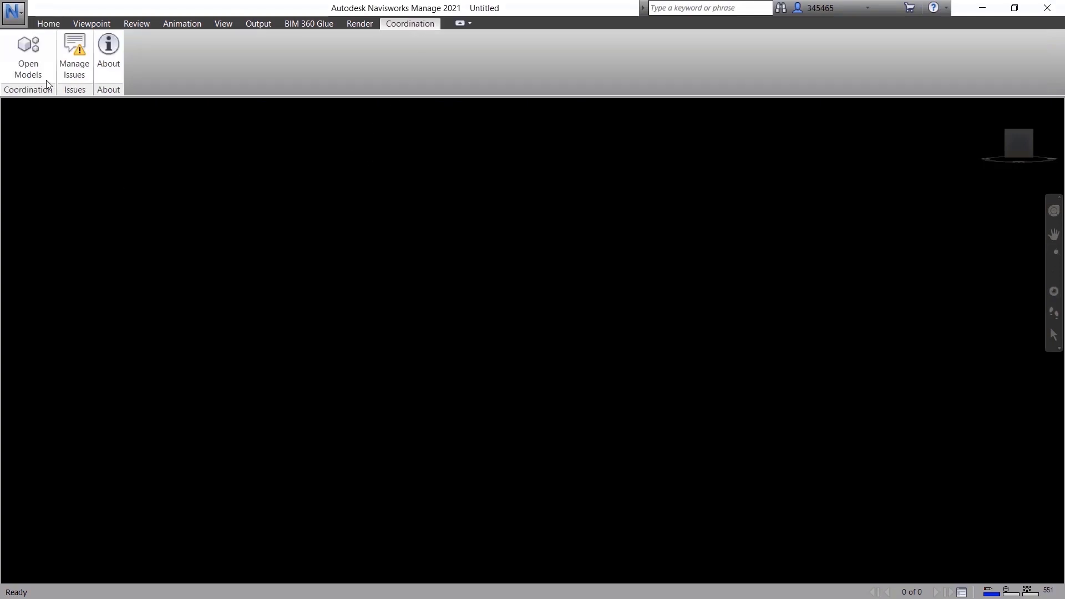
Open MEP and STRUC - COORDINATION from Autodesk Construction > East Residence Hall > Shared Packages.
click(28, 59)
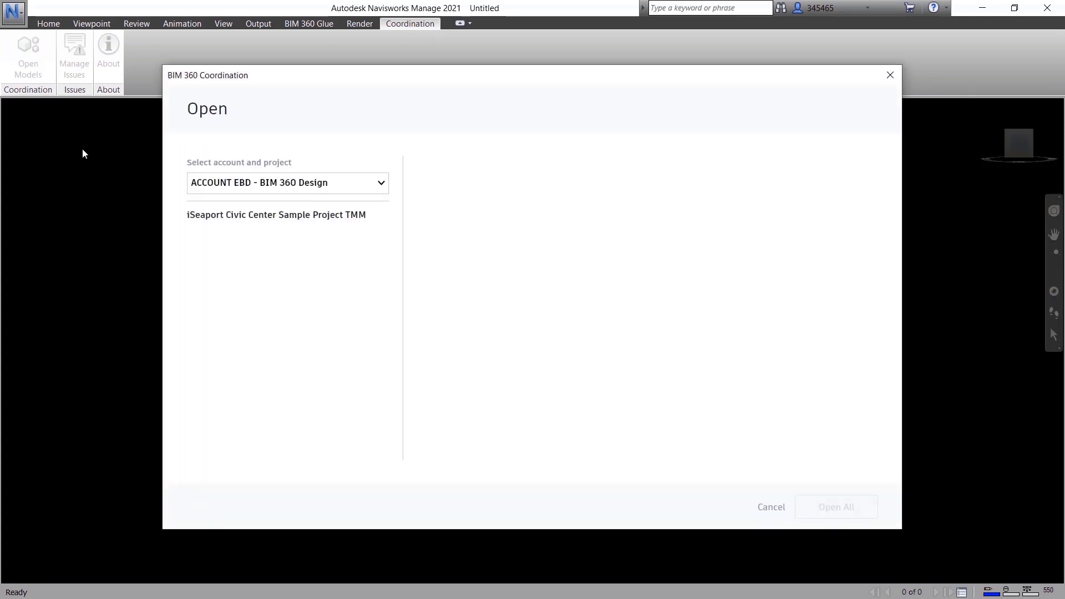
click(382, 185)
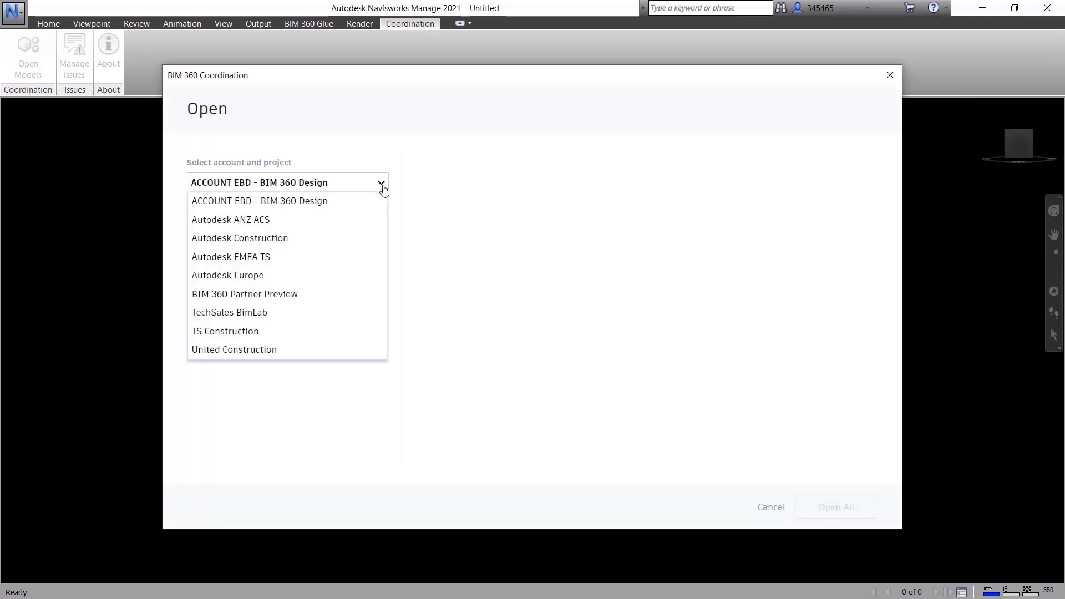
click(264, 242)
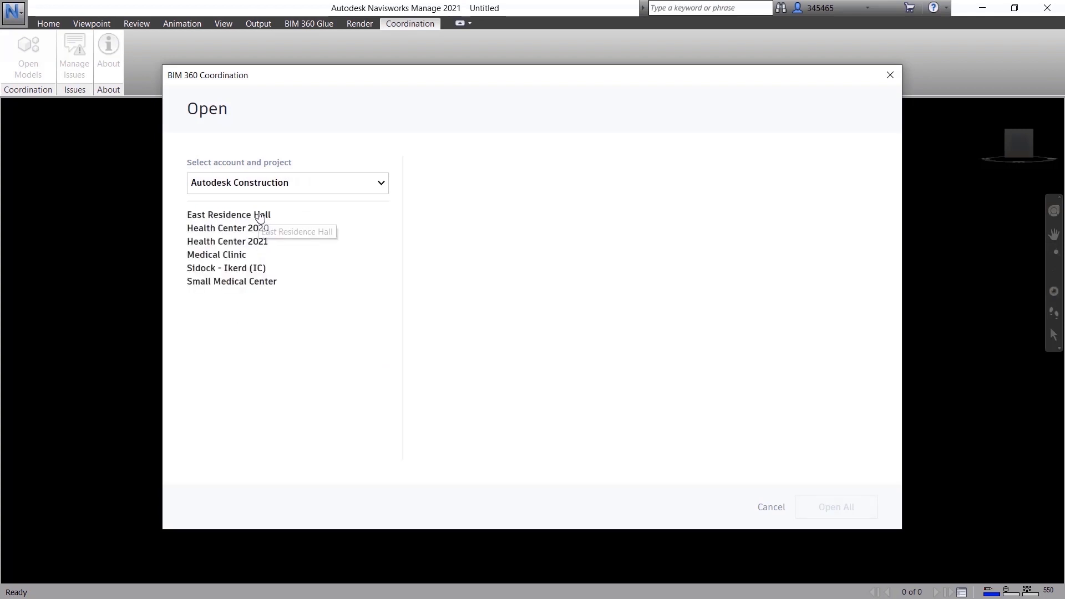
click(259, 217)
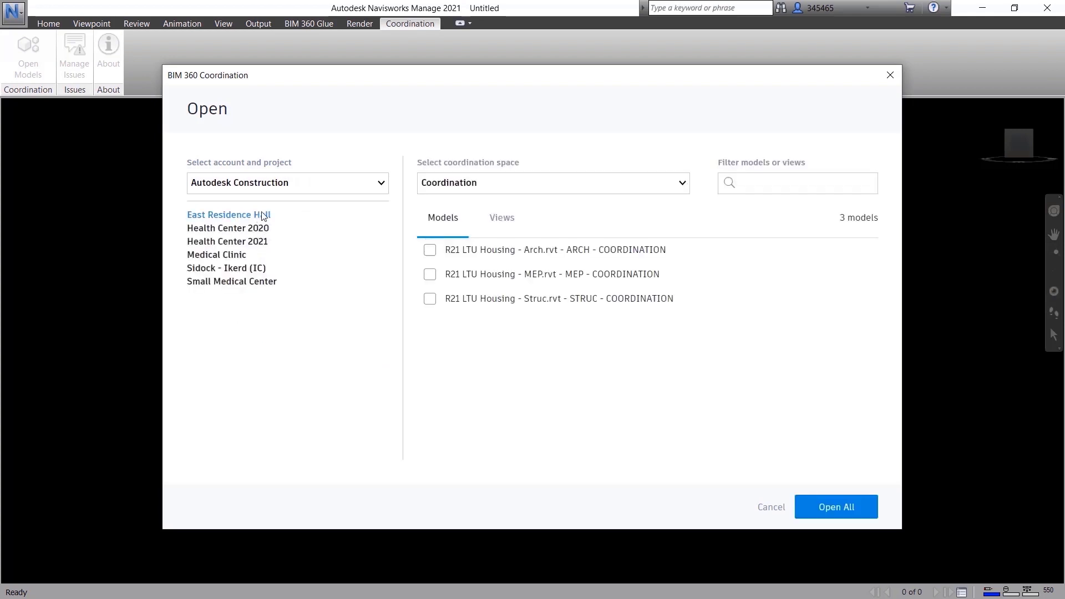
click(683, 185)
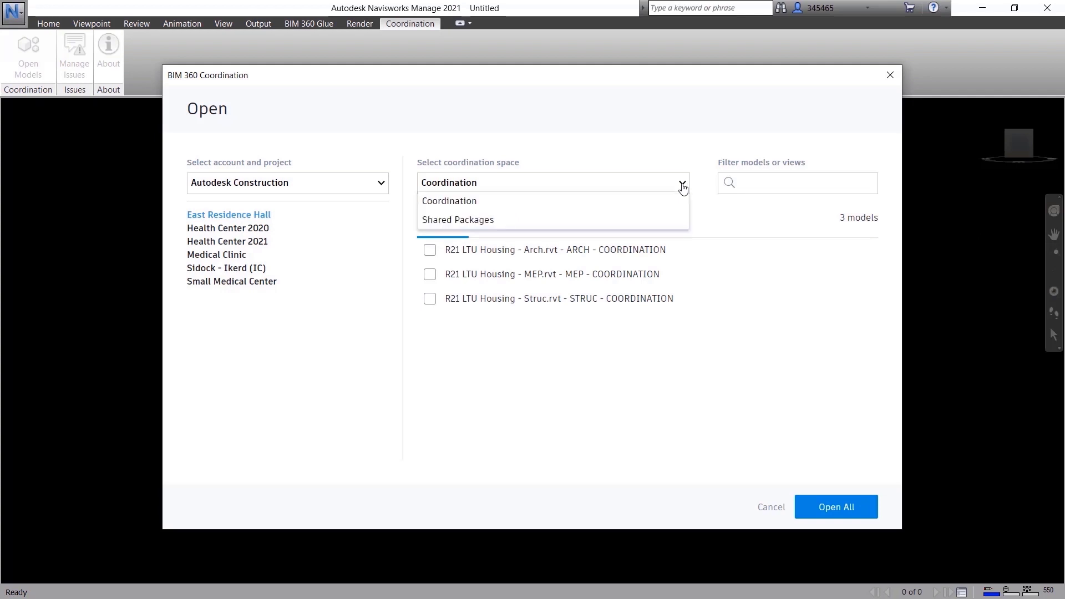
click(487, 221)
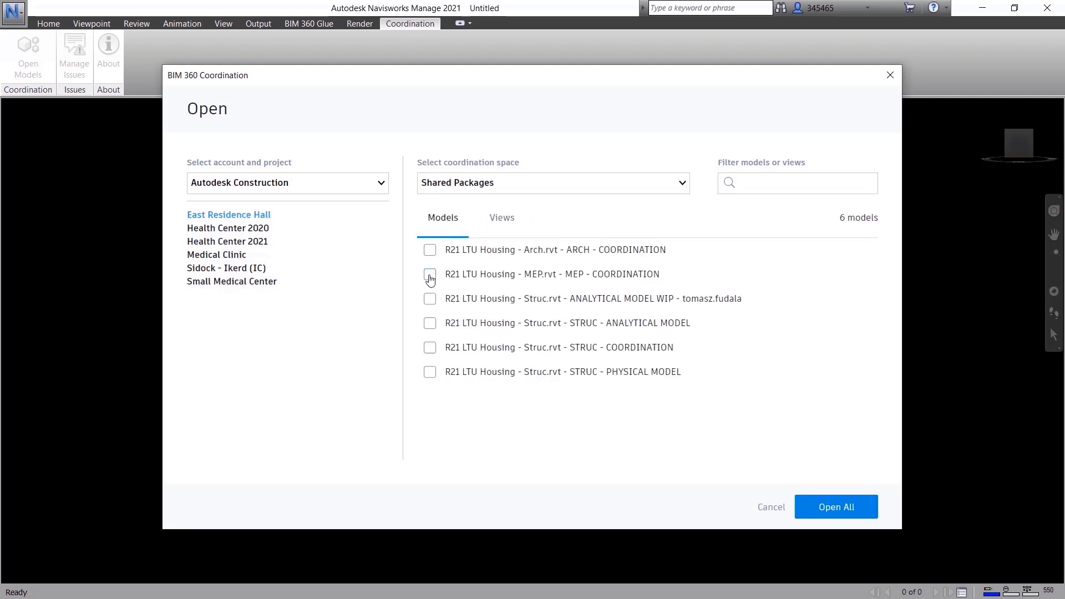
click(430, 275)
click(429, 348)
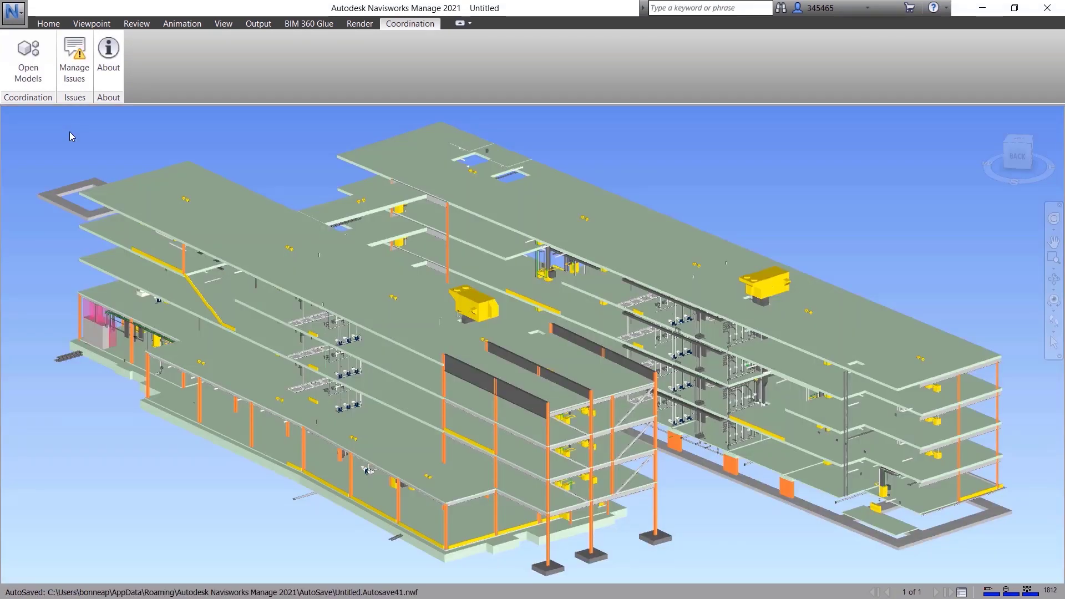
Bring up the BIM 360 issues list and review issue #6 and its attached files.
click(84, 81)
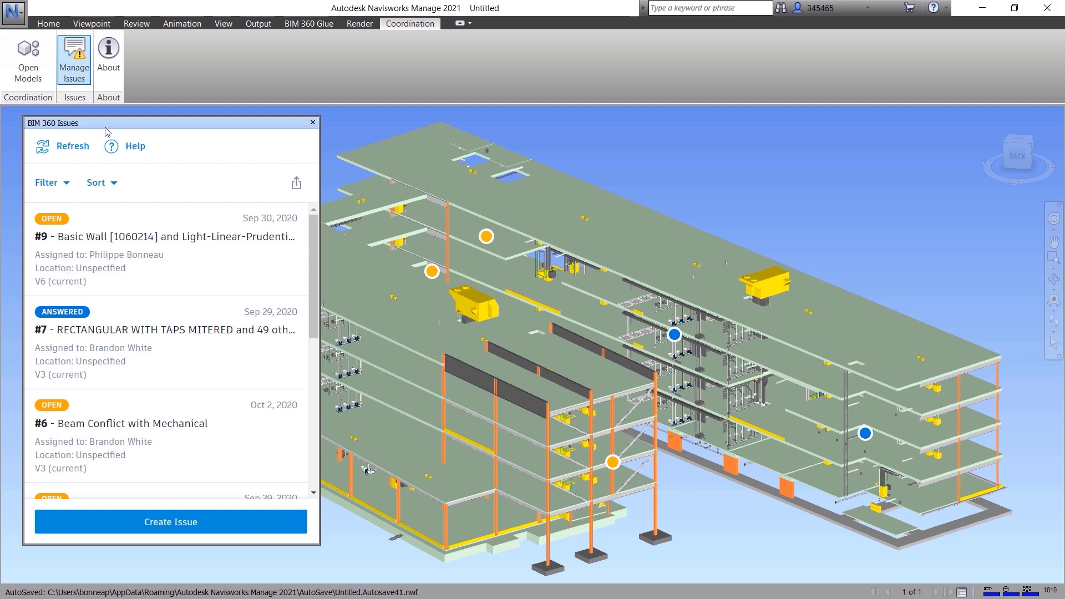
click(173, 430)
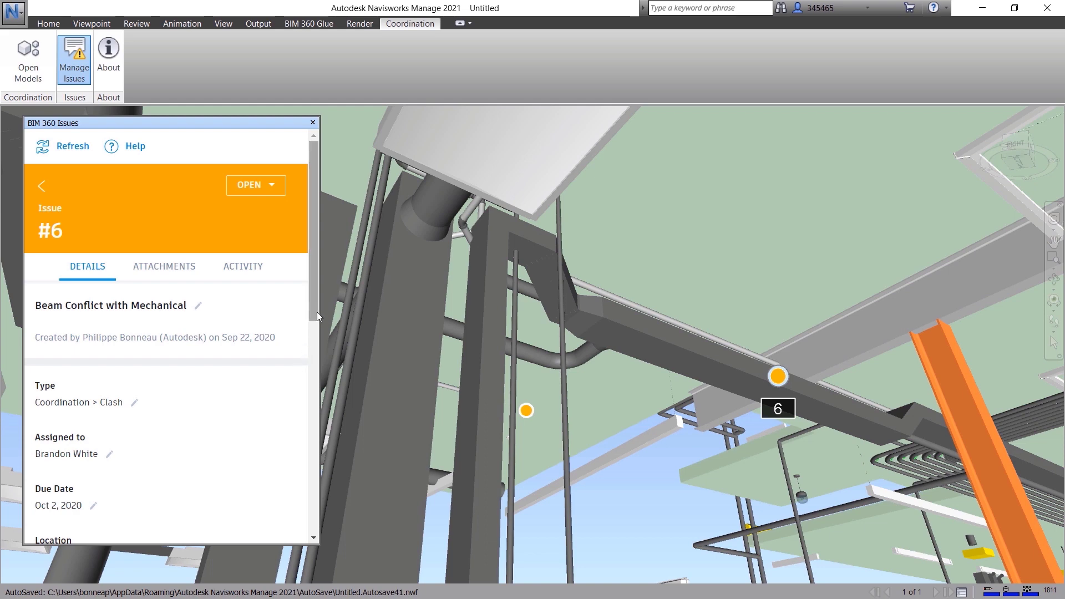
mouse_move(318, 313)
mouse_down()
mouse_move(319, 458)
mouse_move(302, 314)
mouse_up()
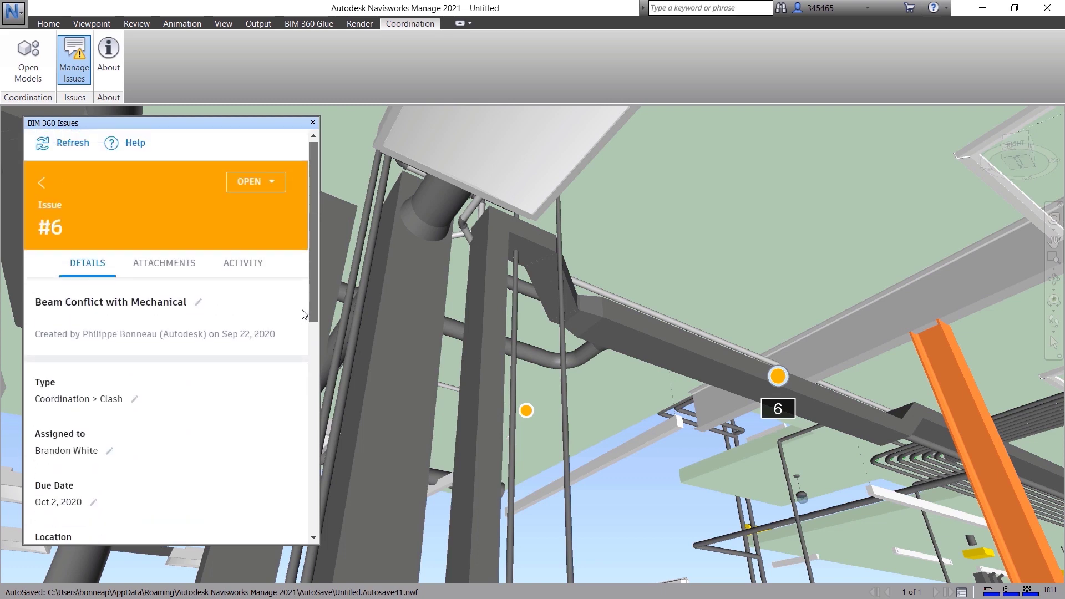
click(169, 272)
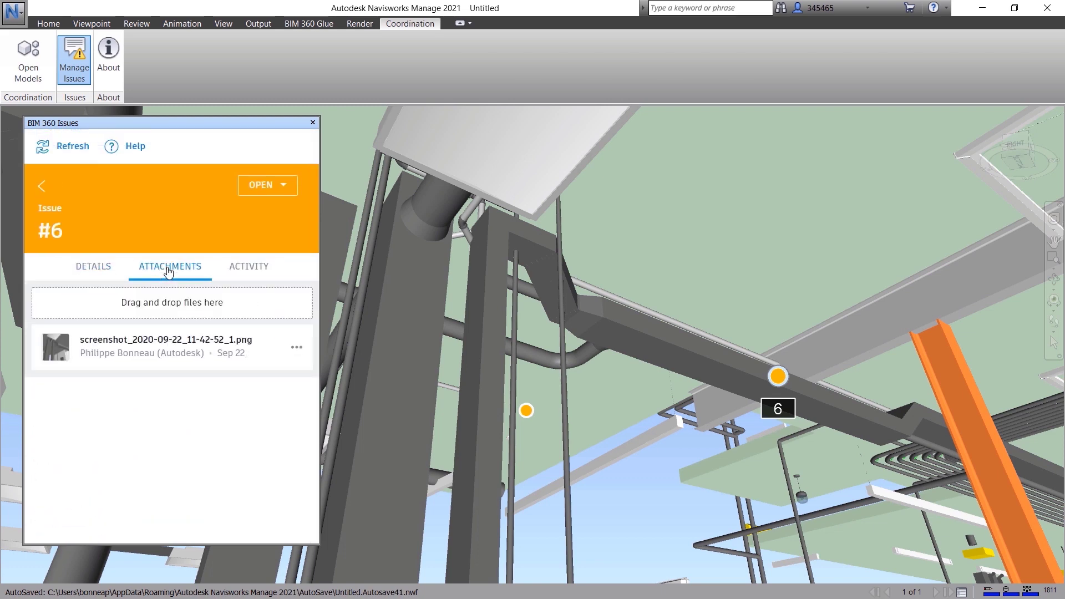
Mark issue #6 Answered with the duct-move comment, then close the issues panel.
click(287, 189)
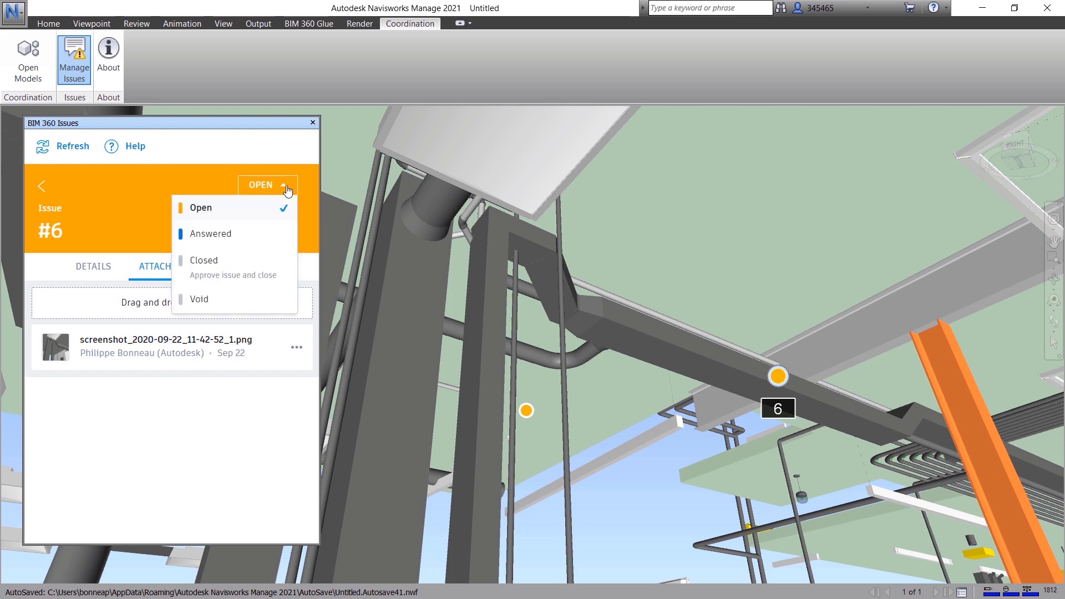
click(222, 238)
click(276, 357)
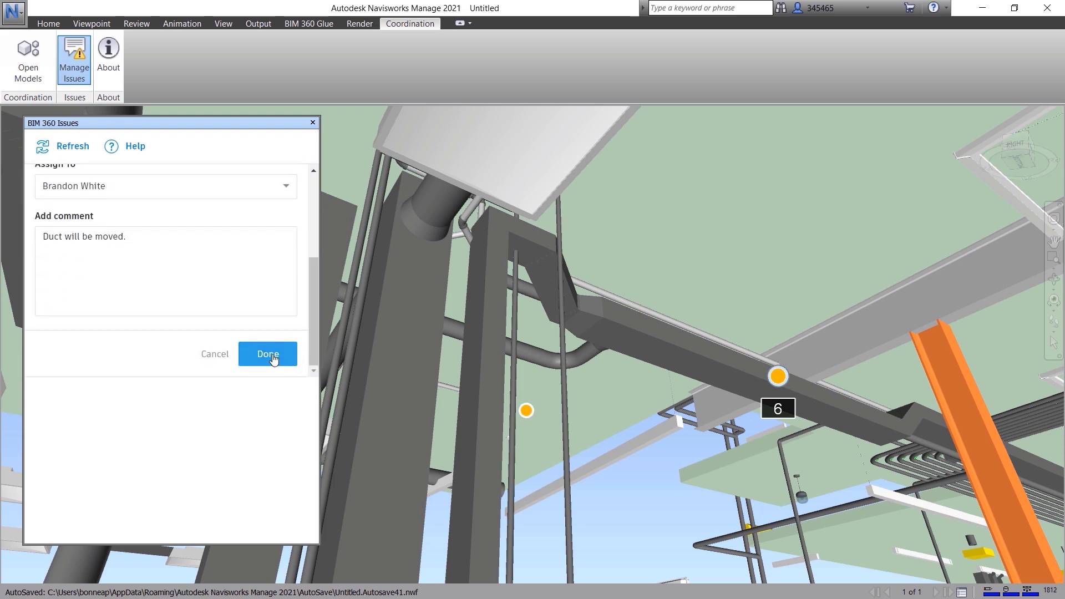
click(42, 188)
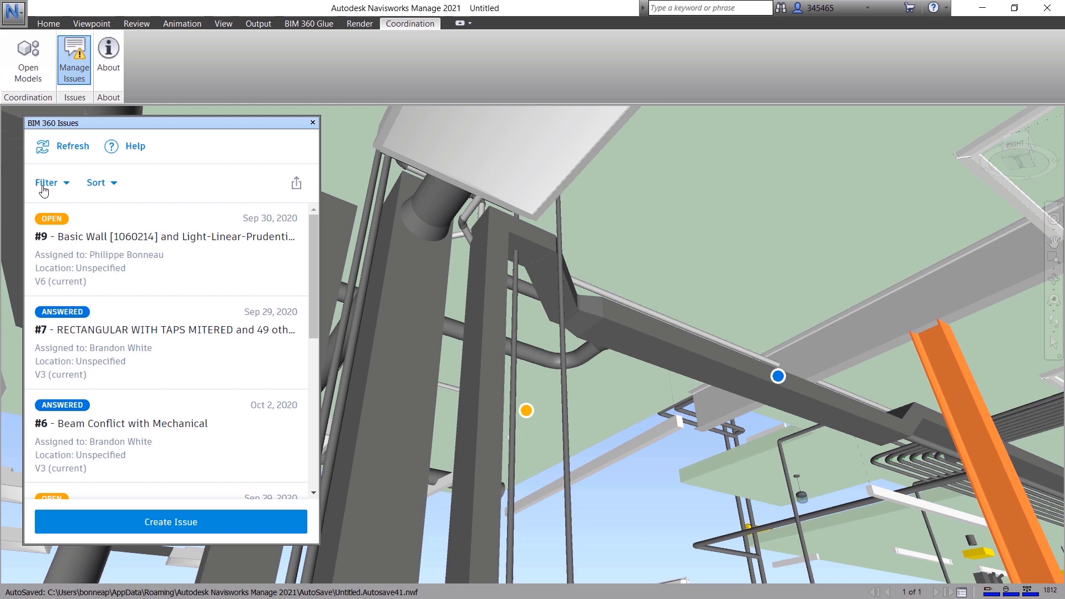
click(313, 123)
click(44, 25)
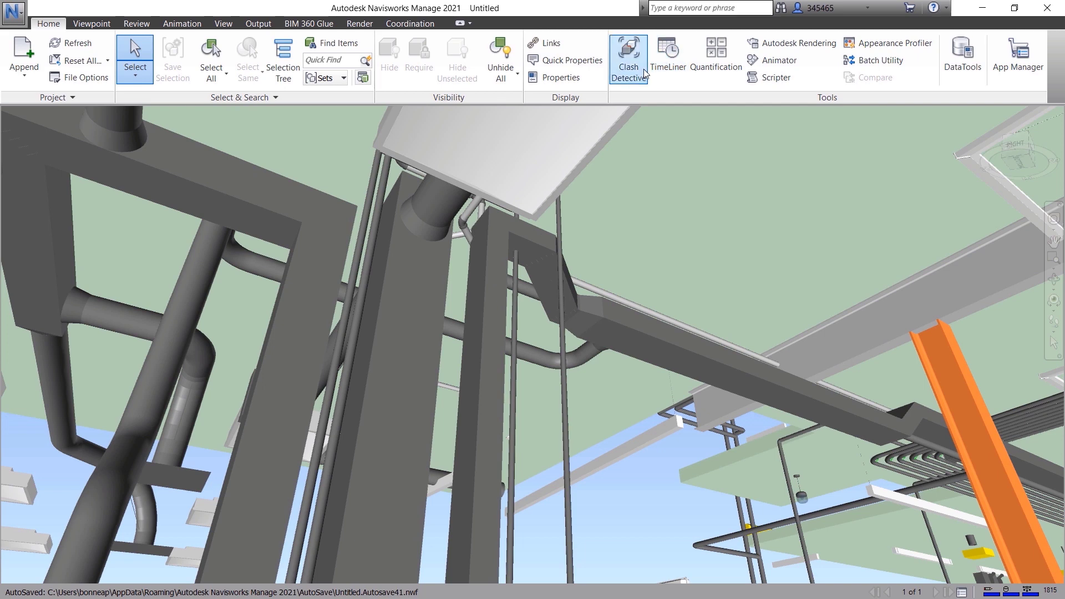
Set Selection A to Structural Columns and Selection B to MEP.rvt in Clash Detective.
click(643, 69)
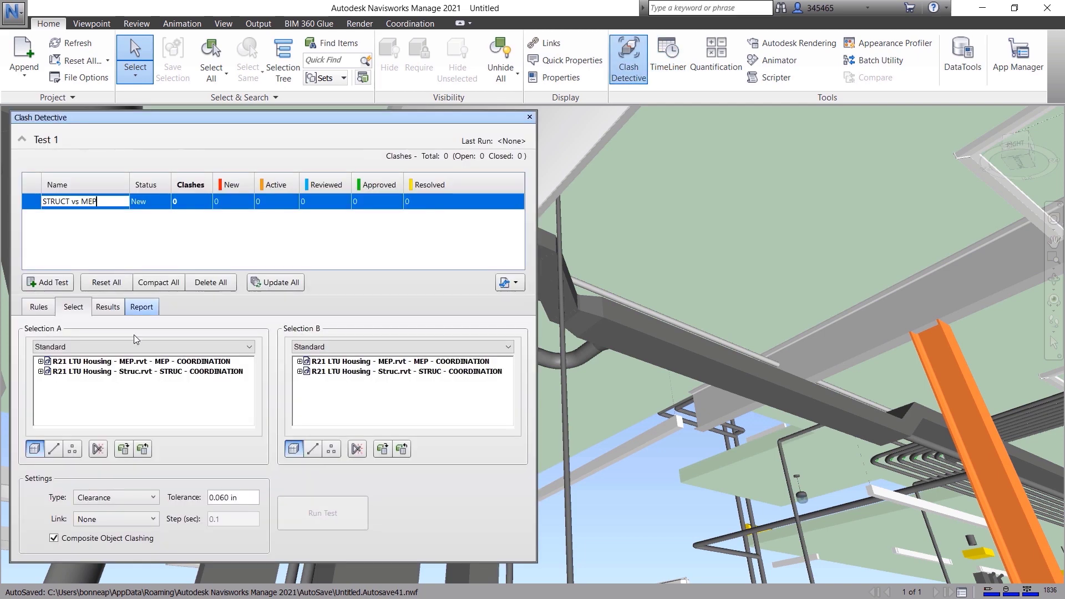
click(153, 372)
click(41, 372)
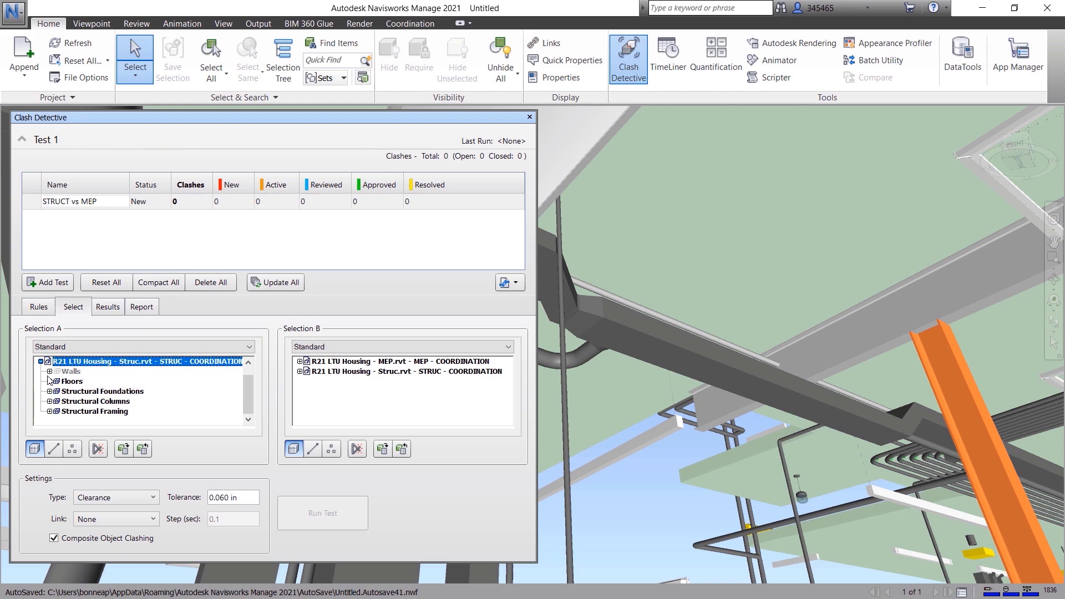
click(96, 402)
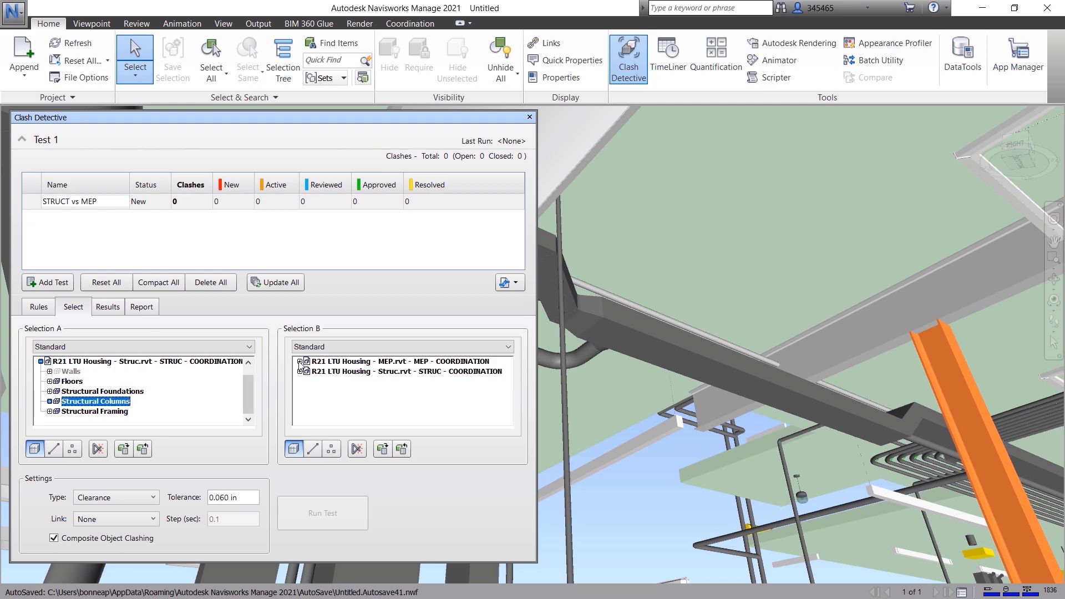
click(328, 364)
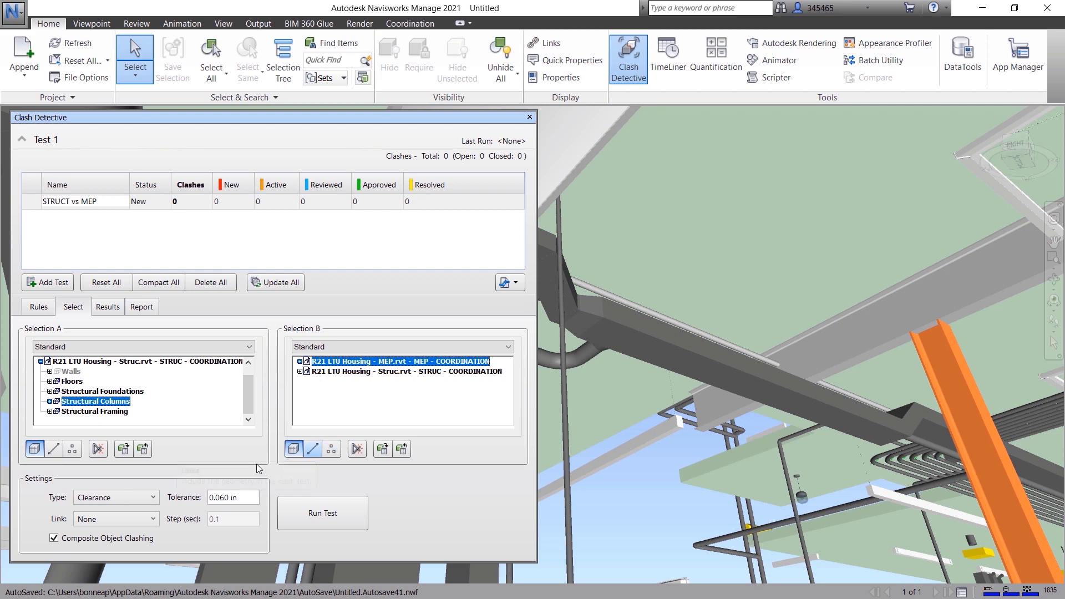
Run the Clearance test and zoom to Clash5 among the 28 new clashes.
click(152, 499)
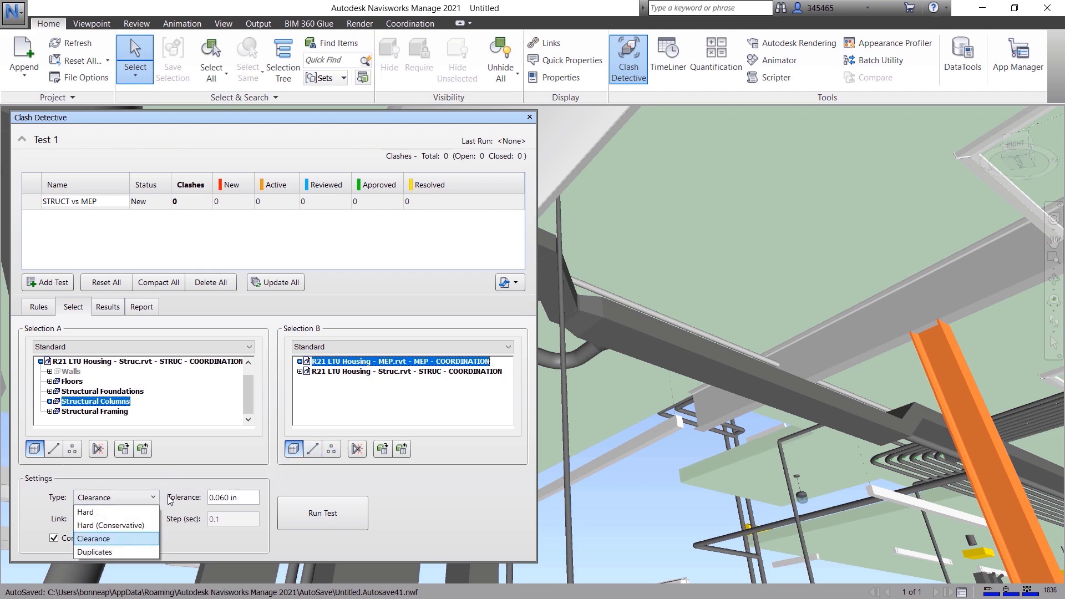
click(196, 496)
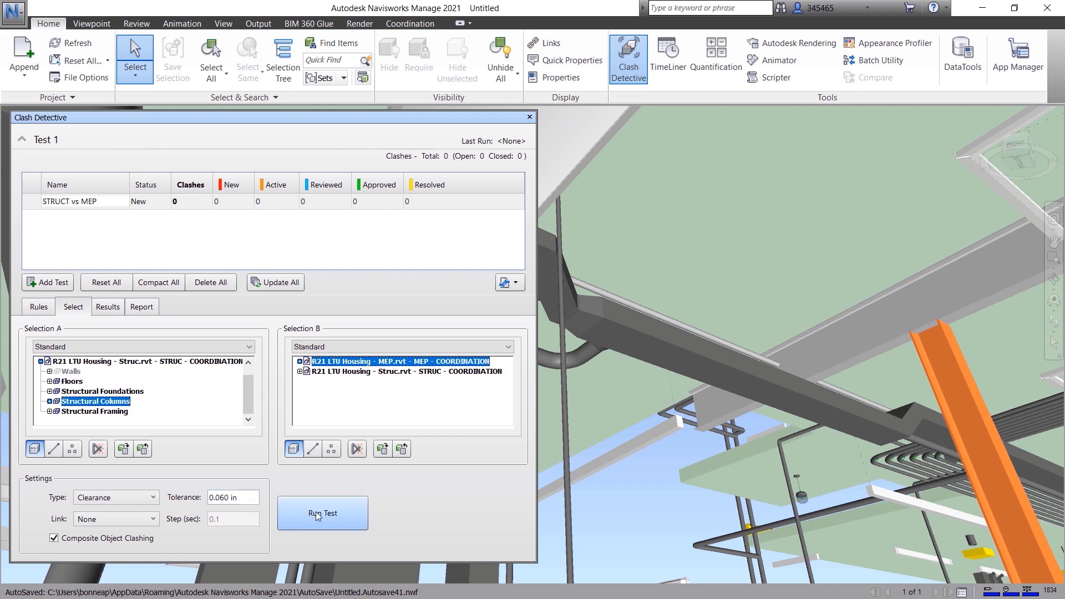
click(354, 517)
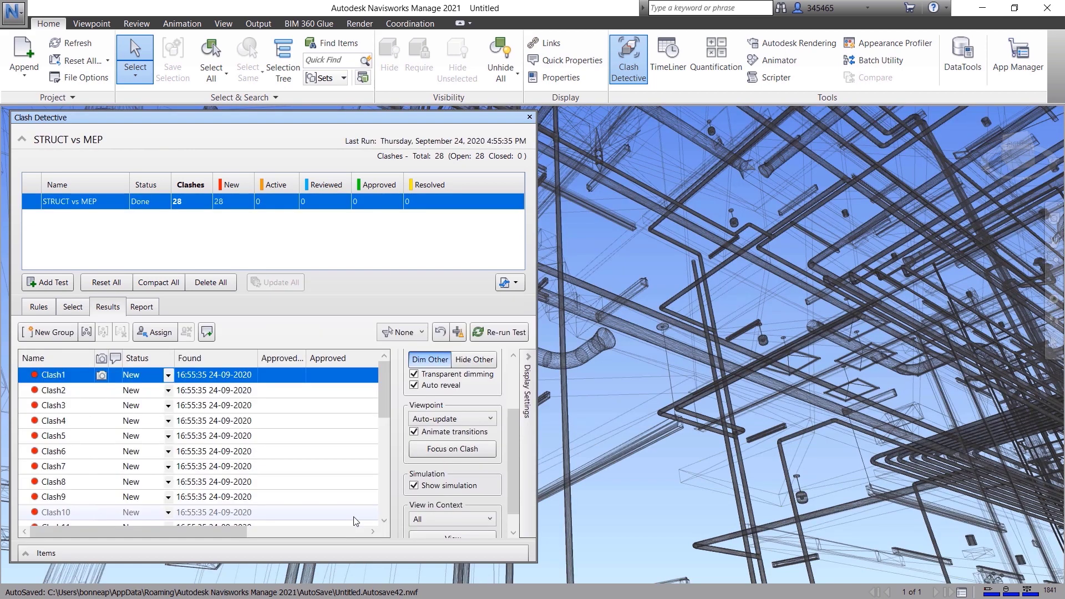
click(91, 435)
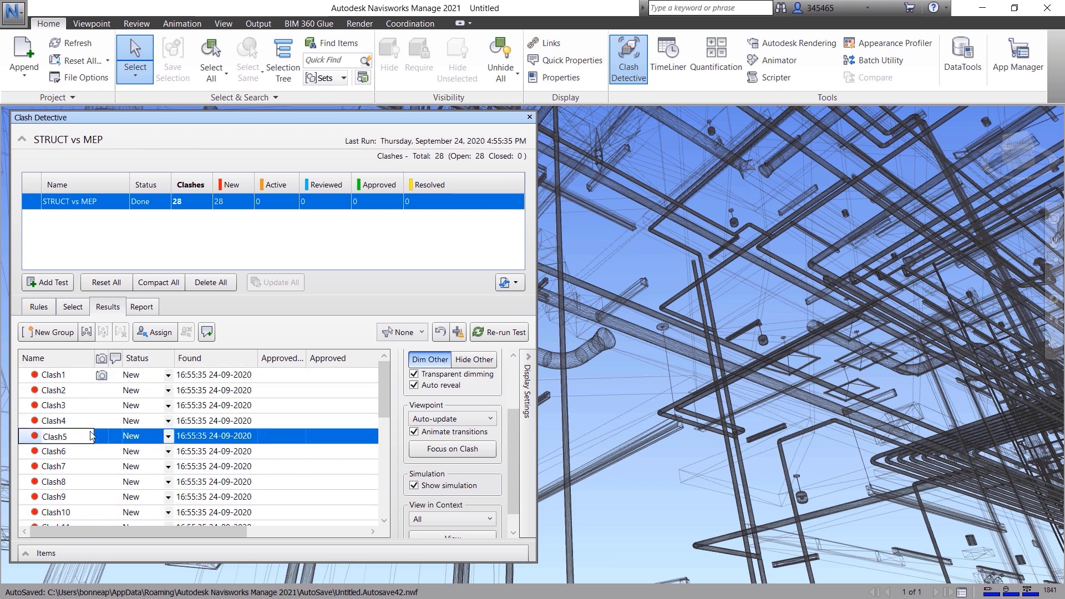
click(410, 24)
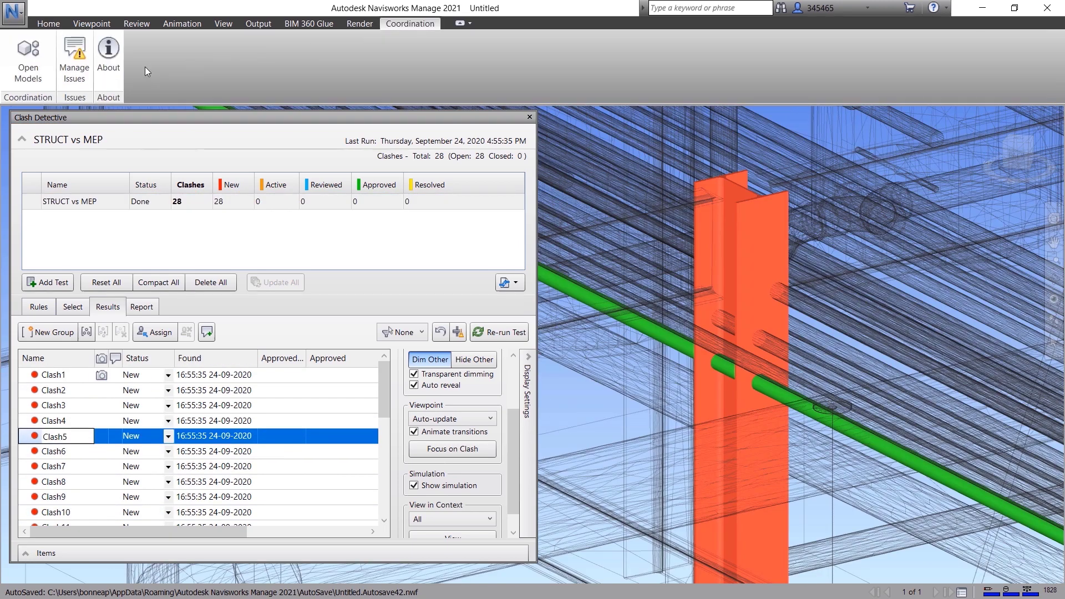
Start a Coordination > Clash issue pinned on the pipe, titled 'Steel Column Conflict with Mechanical Component'.
click(74, 67)
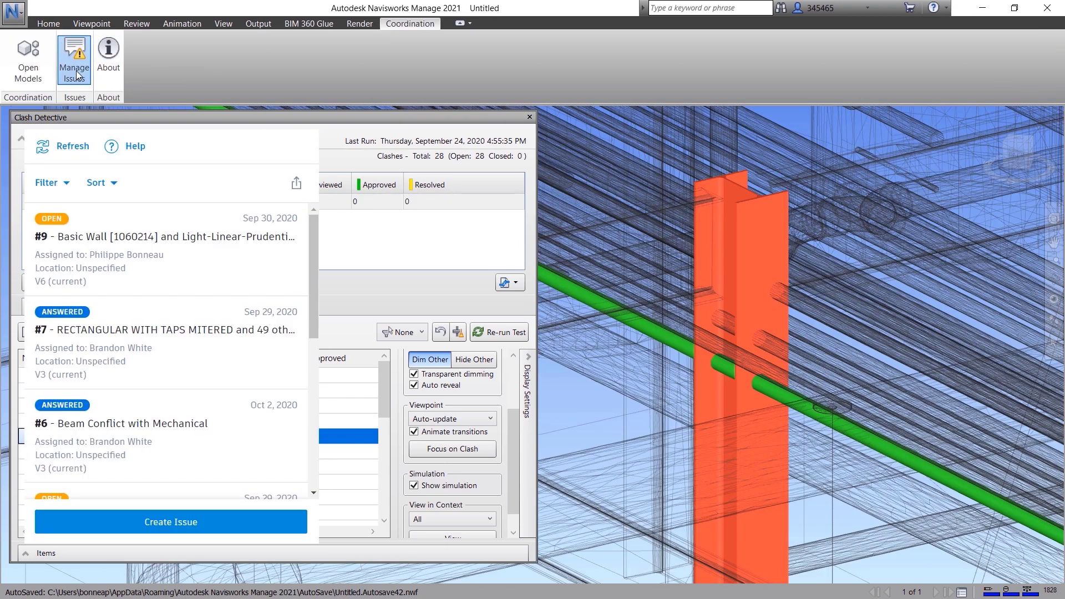
click(230, 536)
click(730, 371)
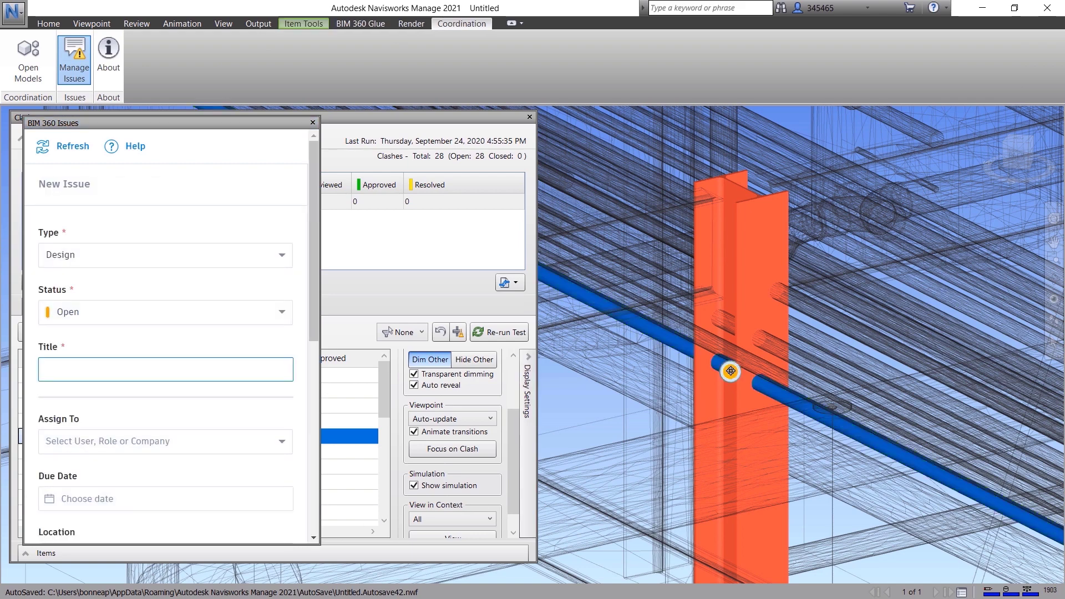
click(282, 255)
click(82, 344)
click(78, 370)
text(S)
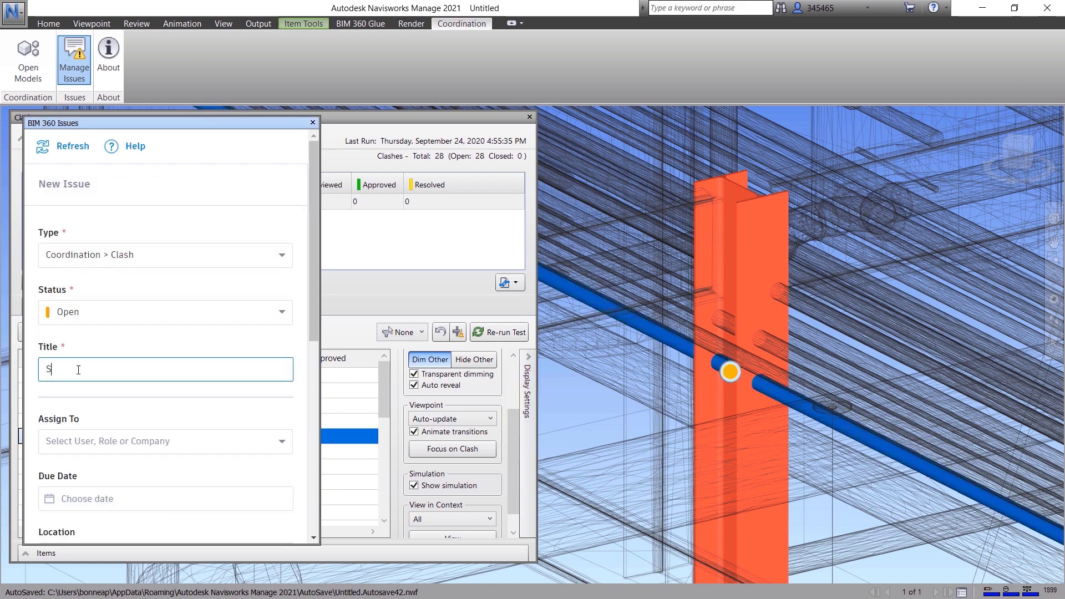
text(teel Column Conflict with Mechanical Component)
scroll(313, 368, down, 2)
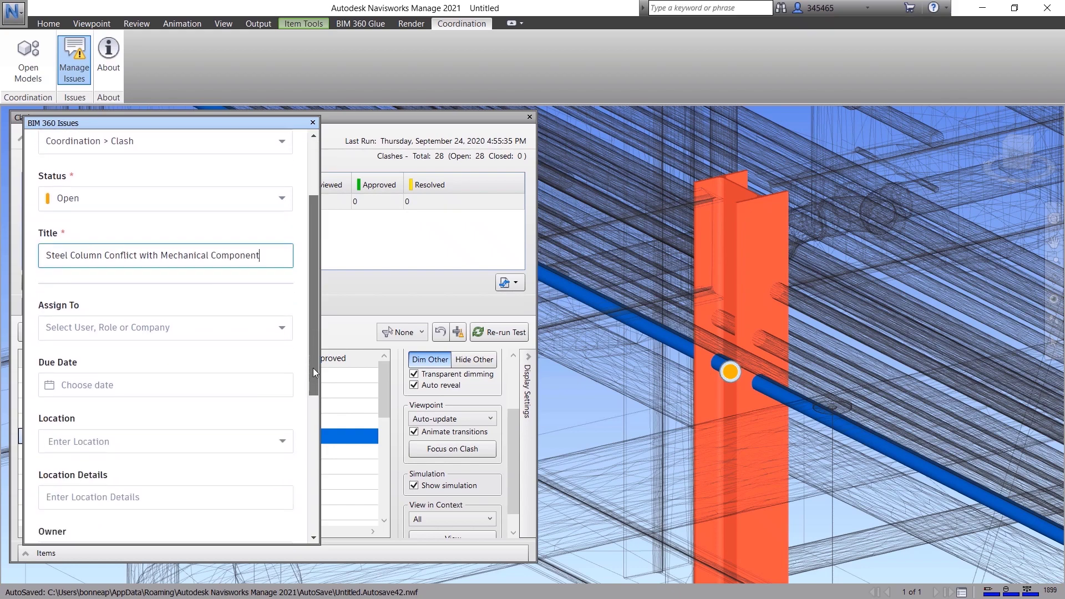
Assign the new issue to a team member, set its due date to Sep 29, and create it.
click(166, 314)
click(83, 393)
click(166, 372)
click(136, 492)
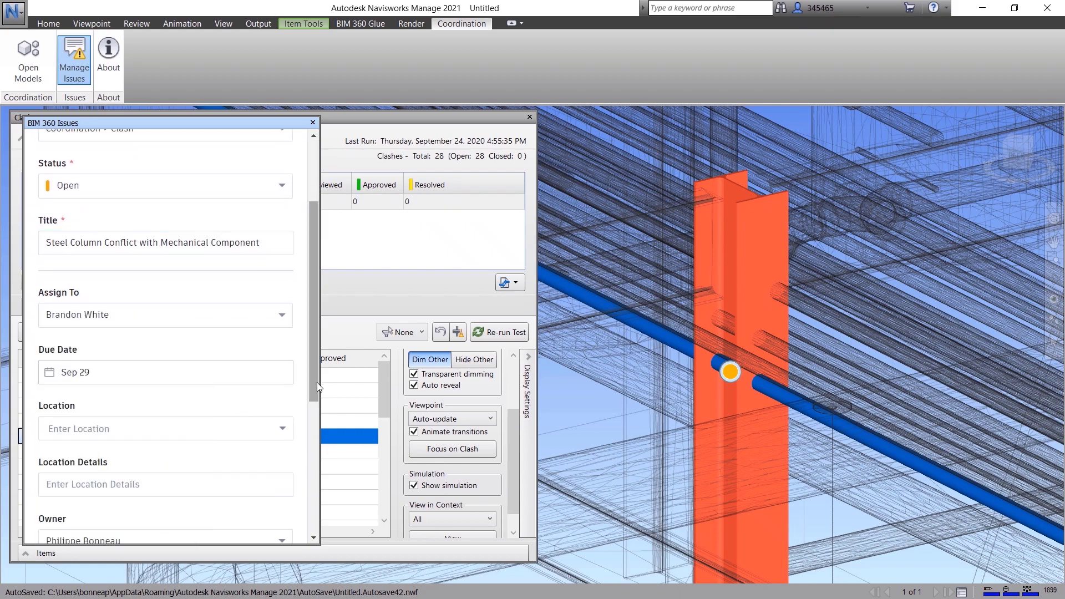
drag(318, 383, 317, 517)
click(255, 522)
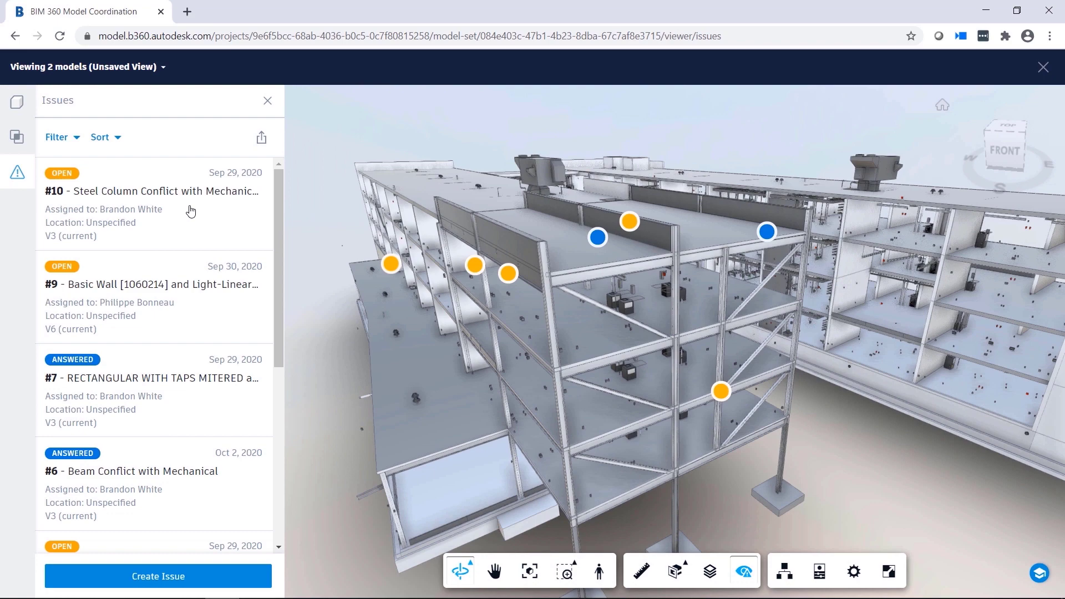
View issue #10's activity history, then show all model objects in the viewer.
click(190, 211)
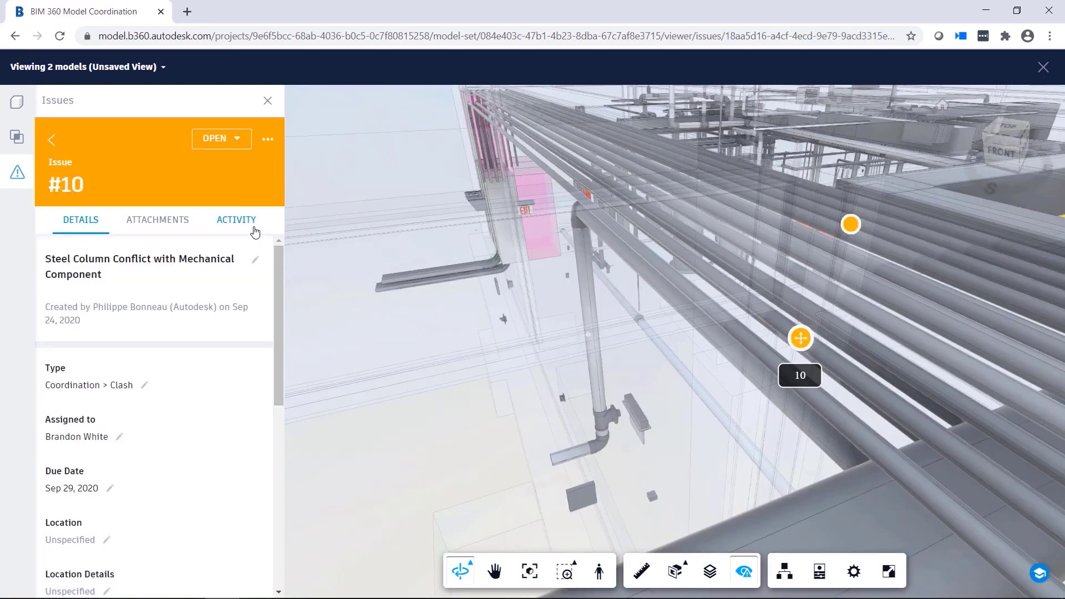
click(237, 221)
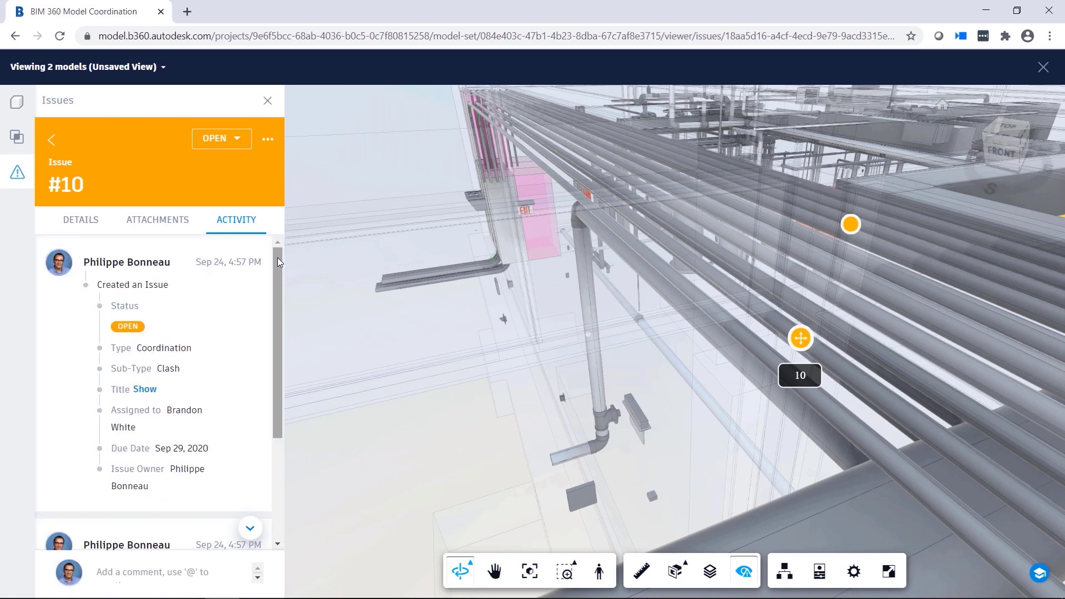
drag(277, 258, 281, 378)
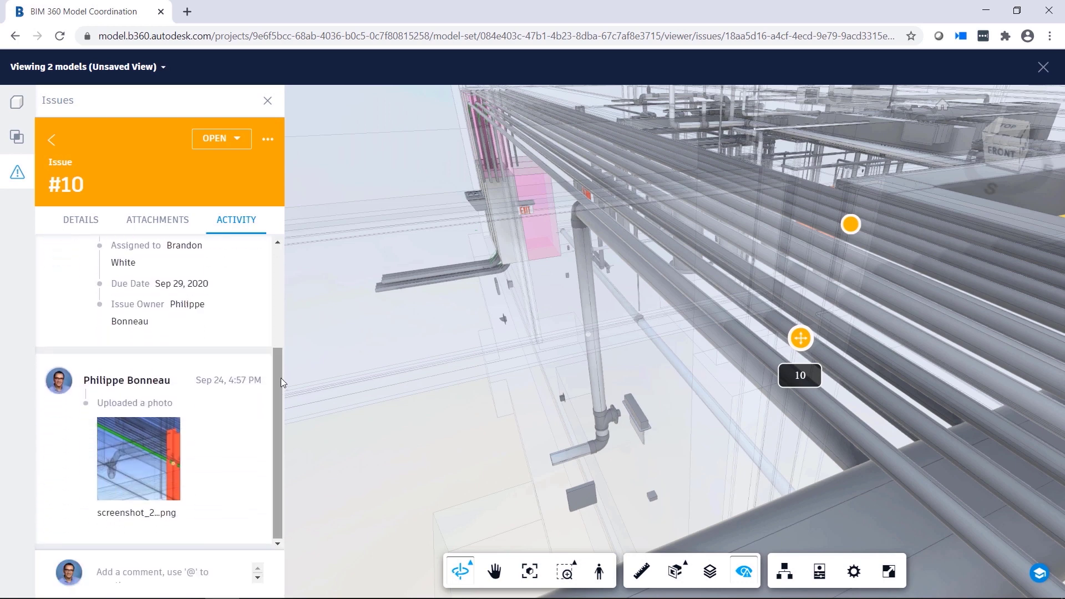
right_click(646, 372)
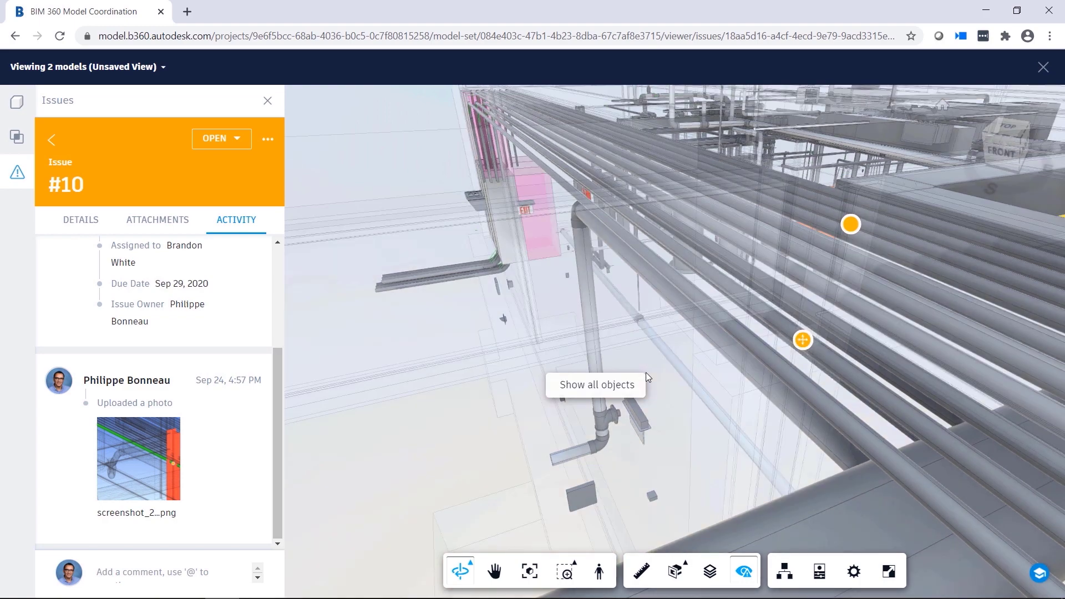
click(630, 385)
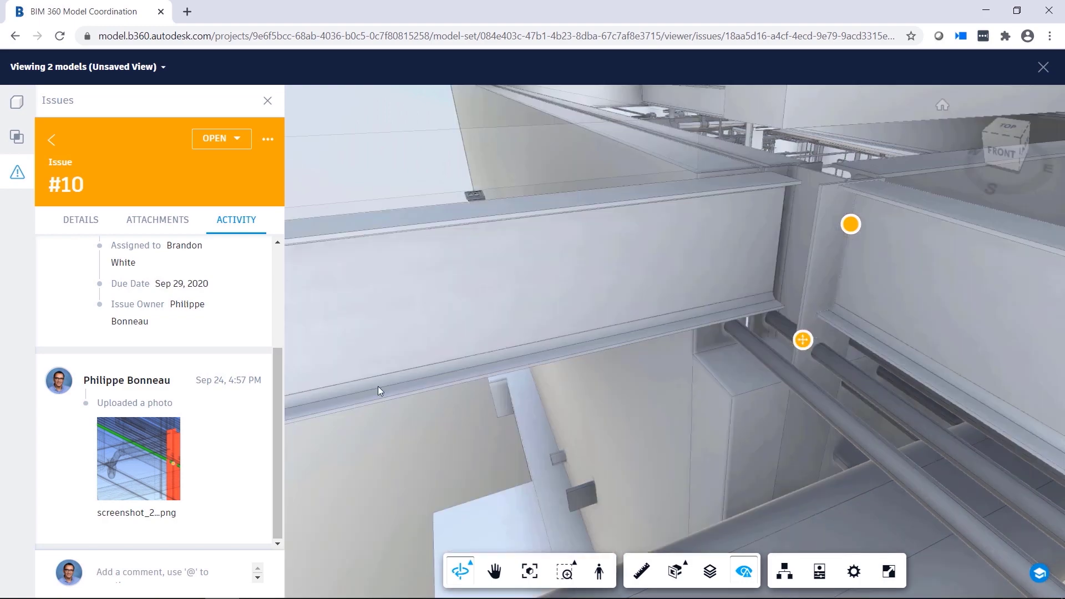